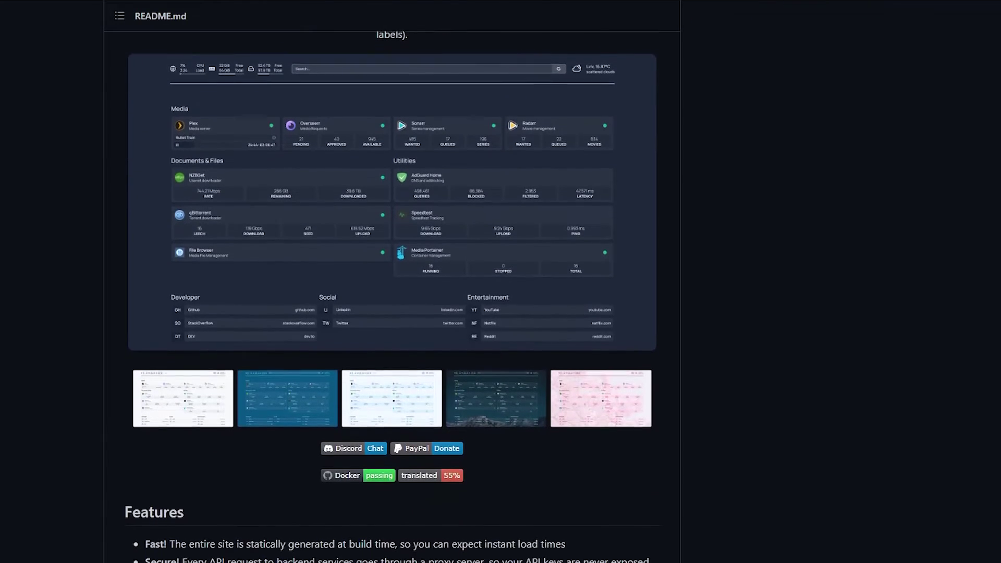
- Scroll the README past Features and Support & Suggestions down to Getting Started
{"action": "scroll", "coordinate": [391, 281], "scroll_direction": "down", "scroll_amount": 3}
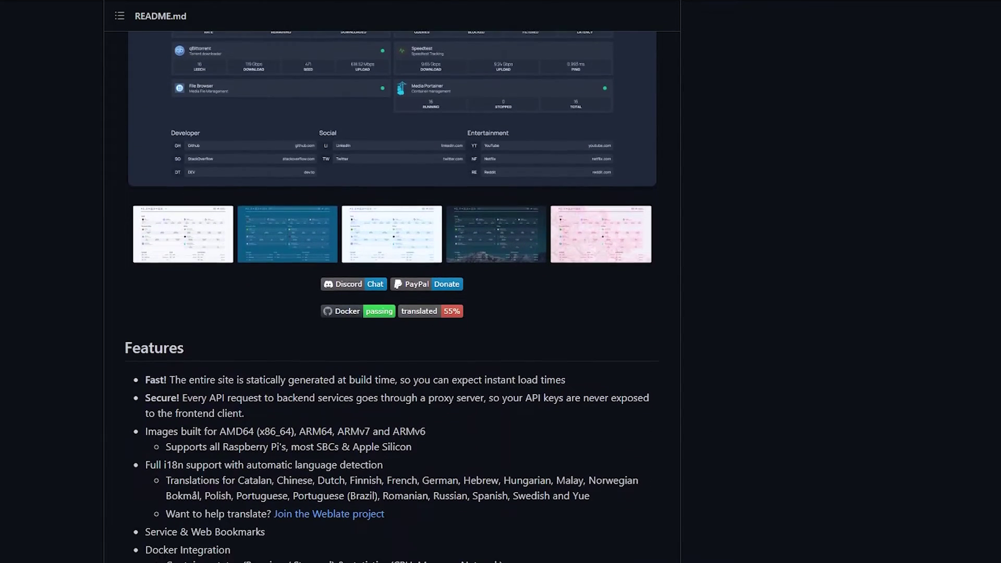
{"action": "scroll", "coordinate": [391, 282], "scroll_direction": "down", "scroll_amount": 3}
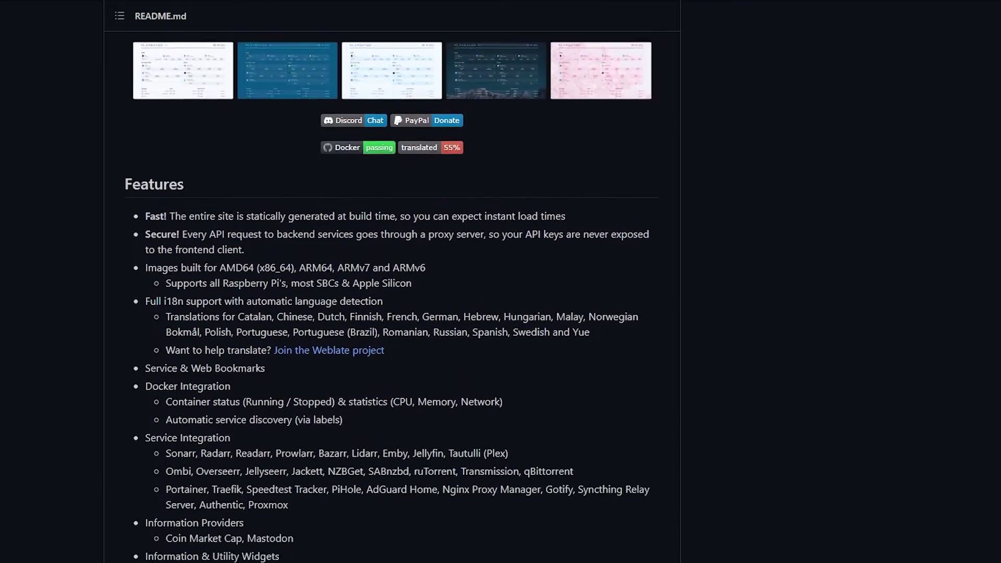
{"action": "scroll", "coordinate": [391, 281], "scroll_direction": "down", "scroll_amount": 3}
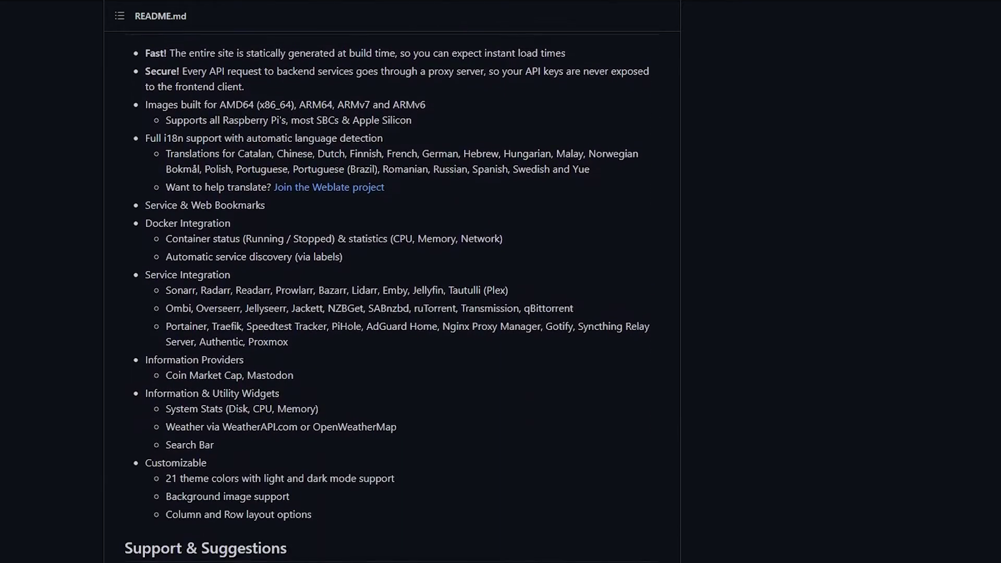
{"action": "scroll", "coordinate": [391, 281], "scroll_direction": "down", "scroll_amount": 3}
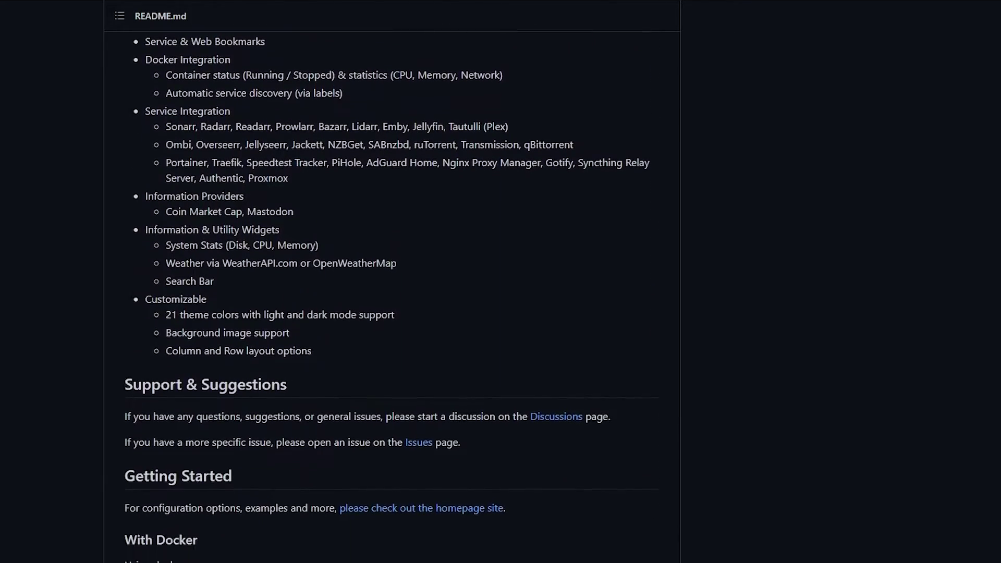
{"action": "scroll", "coordinate": [391, 281], "scroll_direction": "down", "scroll_amount": 2}
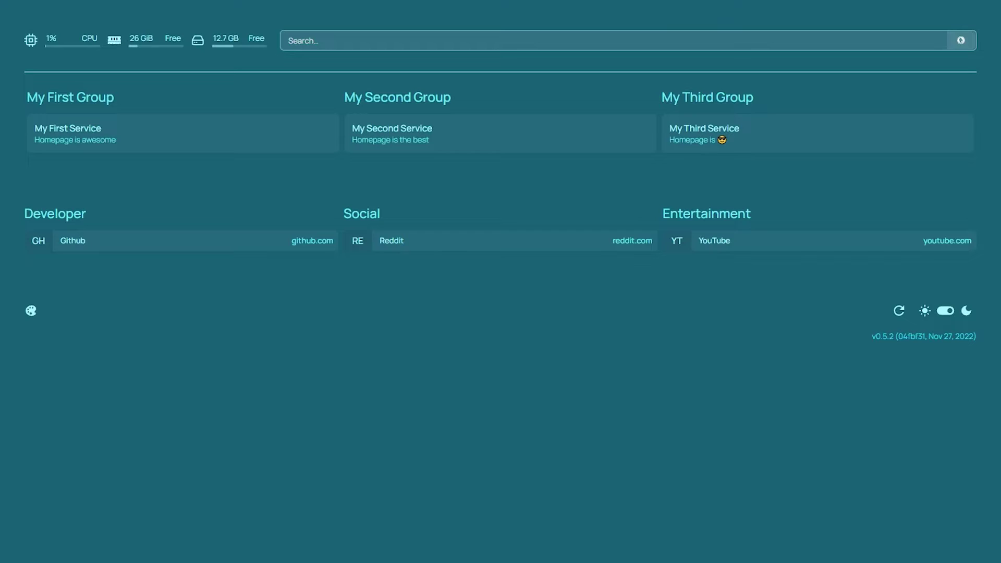
{"action": "left_click", "coordinate": [945, 311]}
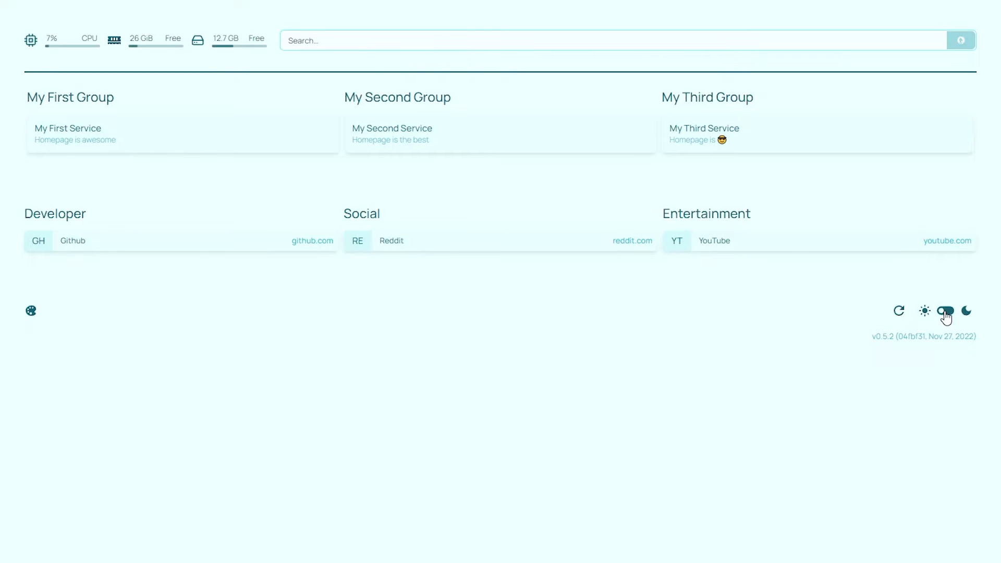
{"action": "left_click", "coordinate": [944, 312]}
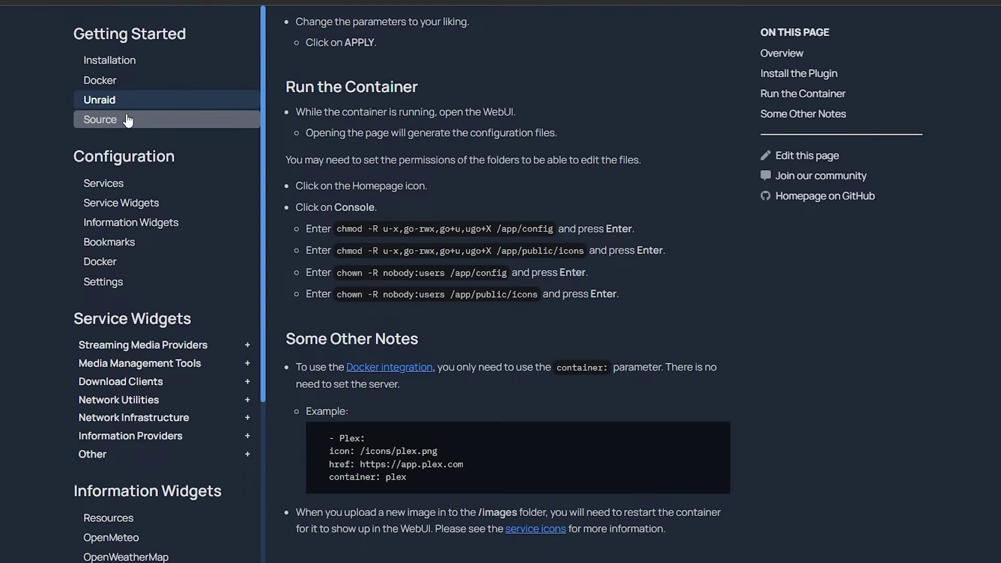
- Open the Services configuration docs and read down through its examples
{"action": "left_click", "coordinate": [104, 184]}
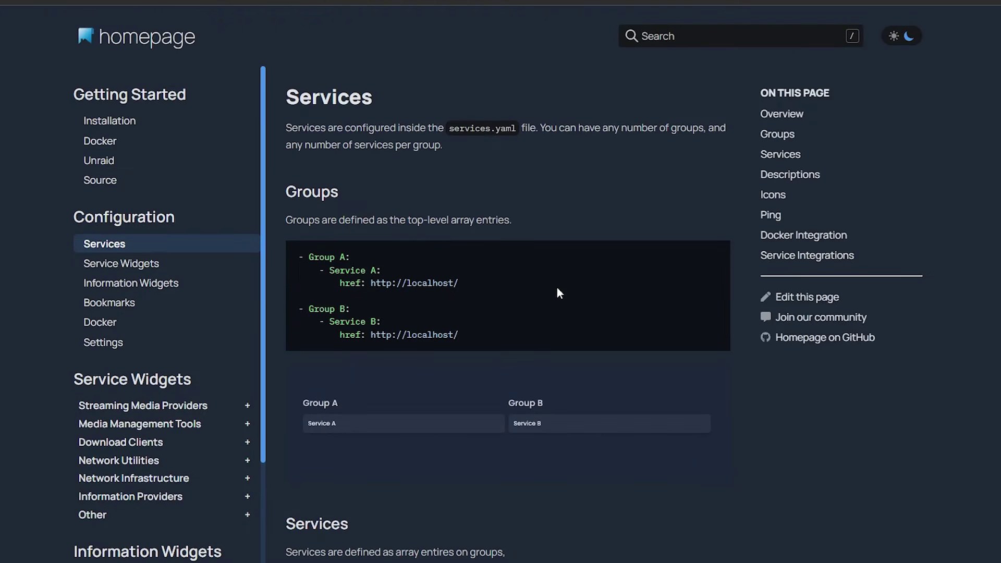
{"action": "scroll", "coordinate": [662, 315], "scroll_direction": "down", "scroll_amount": 1}
{"action": "scroll", "coordinate": [663, 317], "scroll_direction": "down", "scroll_amount": 12}
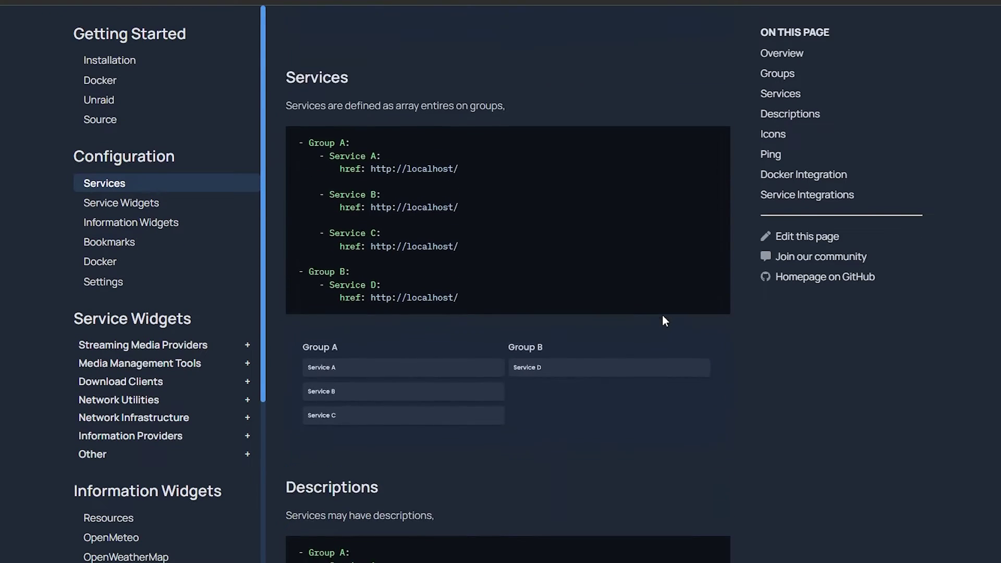
{"action": "scroll", "coordinate": [662, 316], "scroll_direction": "down", "scroll_amount": 15}
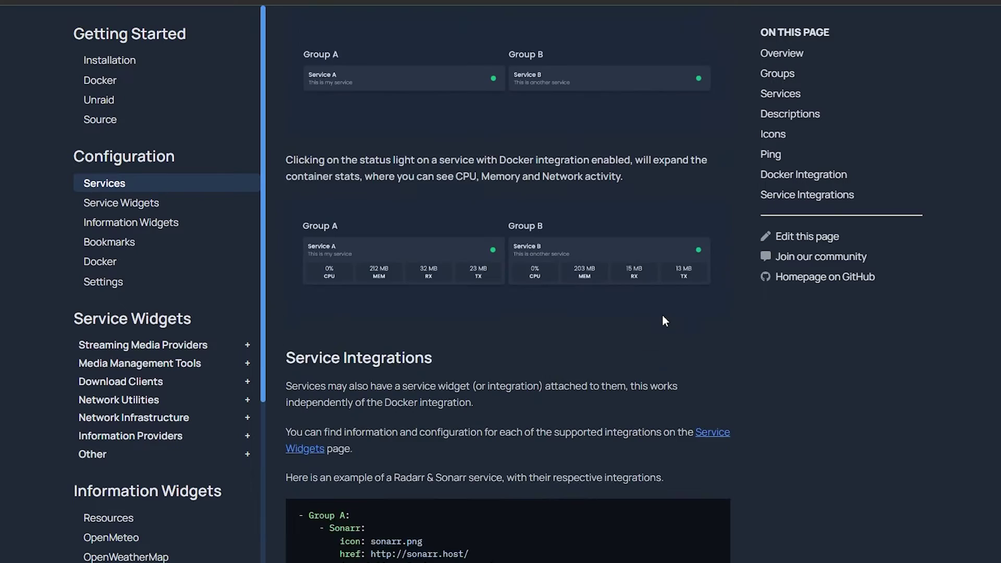
{"action": "scroll", "coordinate": [662, 315], "scroll_direction": "down", "scroll_amount": 2}
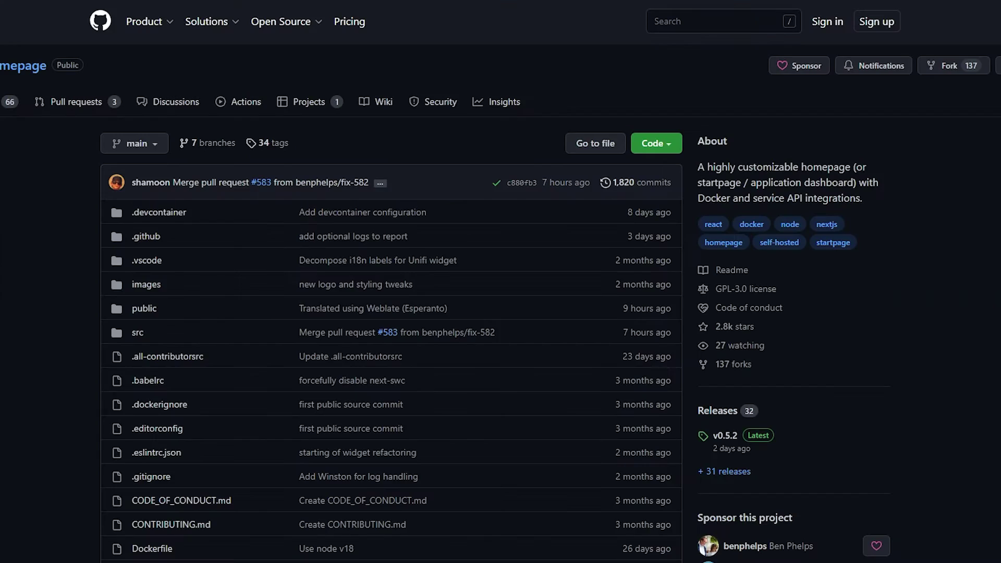
{"action": "scroll", "coordinate": [501, 281], "scroll_direction": "down", "scroll_amount": 3}
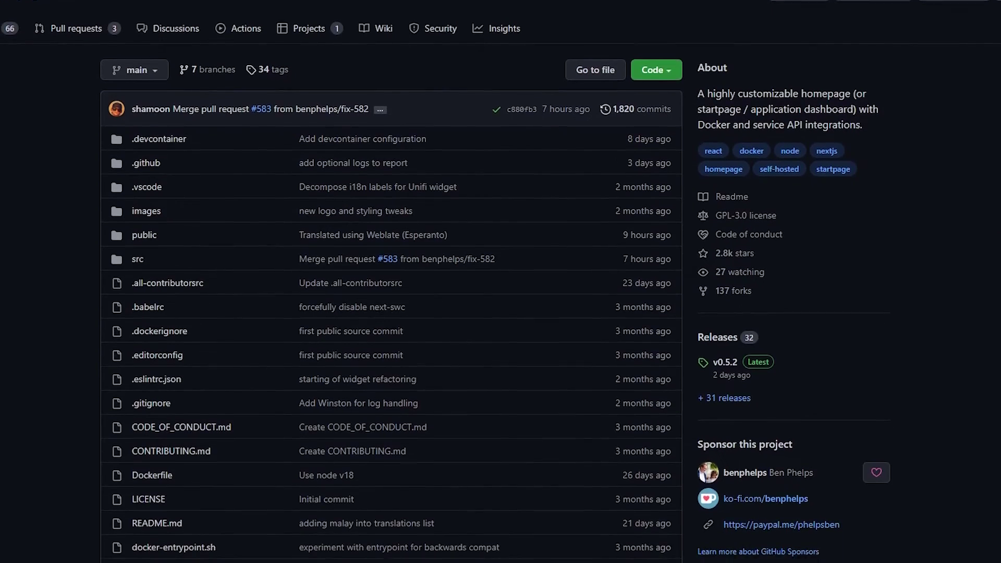
{"action": "scroll", "coordinate": [500, 281], "scroll_direction": "down", "scroll_amount": 4}
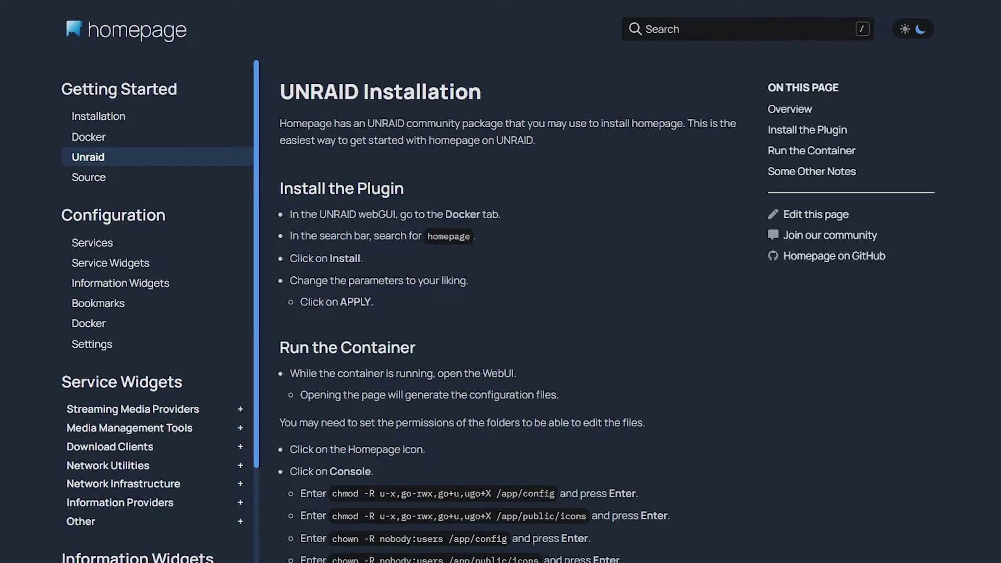
{"action": "scroll", "coordinate": [501, 282], "scroll_direction": "down", "scroll_amount": 2}
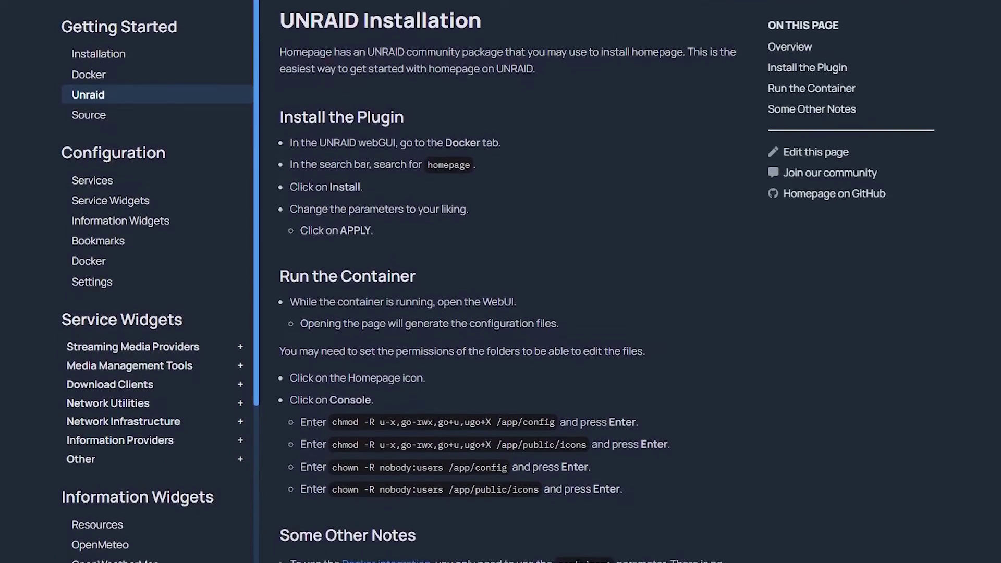
{"action": "scroll", "coordinate": [501, 282], "scroll_direction": "down", "scroll_amount": 2}
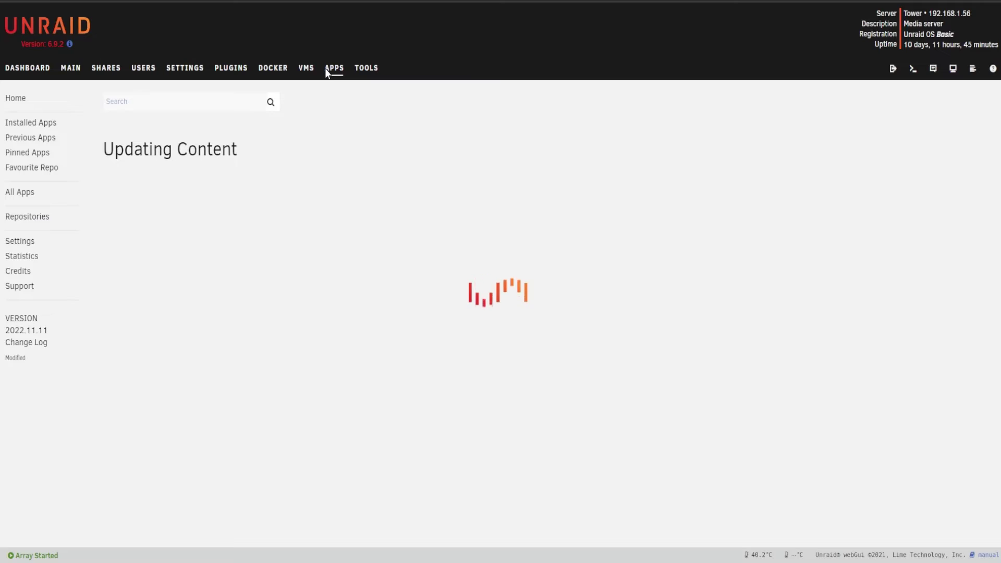
- Search the Apps catalogue for 'homepage' and install it with the default container settings
{"action": "left_click", "coordinate": [191, 107]}
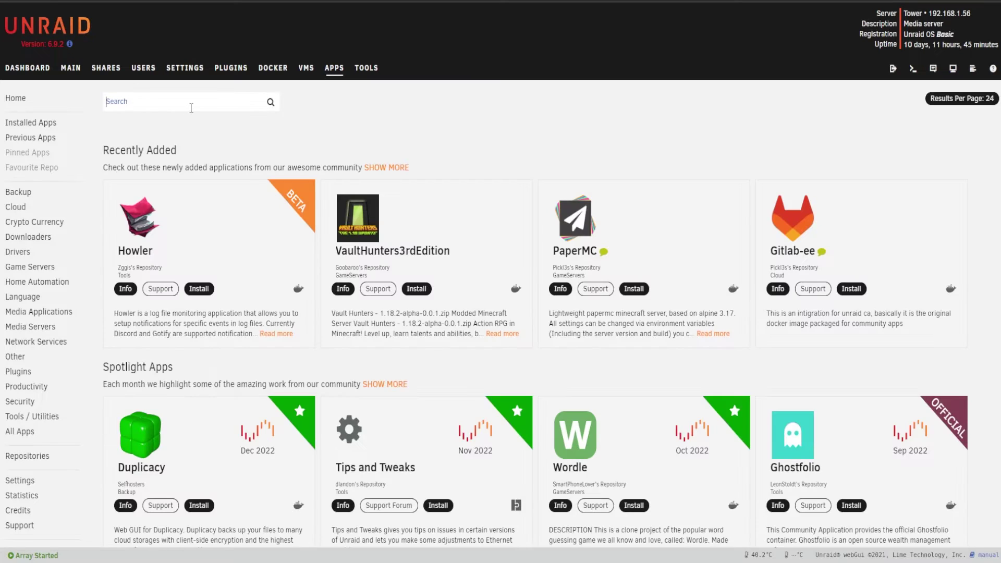
{"action": "type", "text": "homepag"}
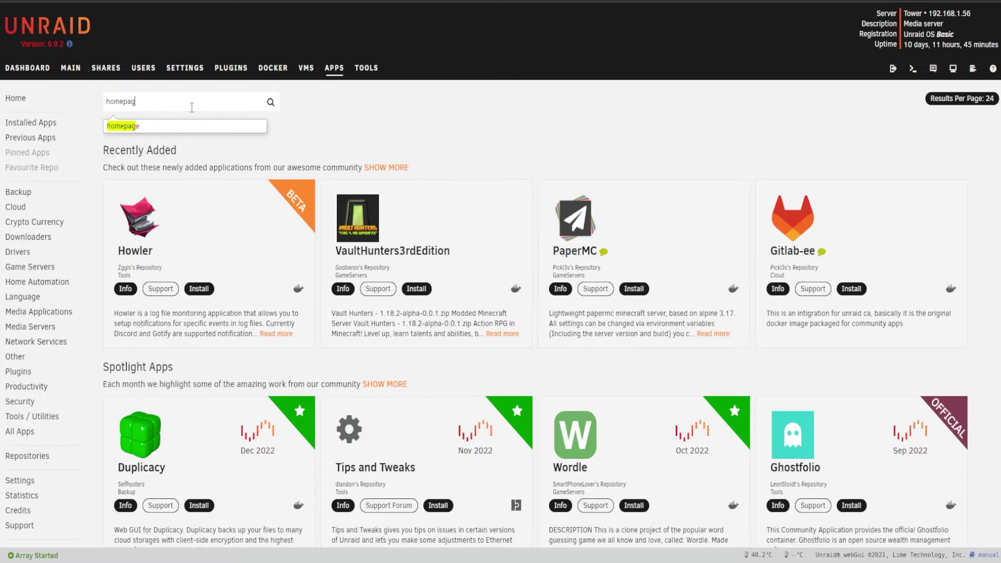
{"action": "type", "text": "e"}
{"action": "key", "text": "Return"}
{"action": "scroll", "coordinate": [209, 167], "scroll_direction": "down", "scroll_amount": 1}
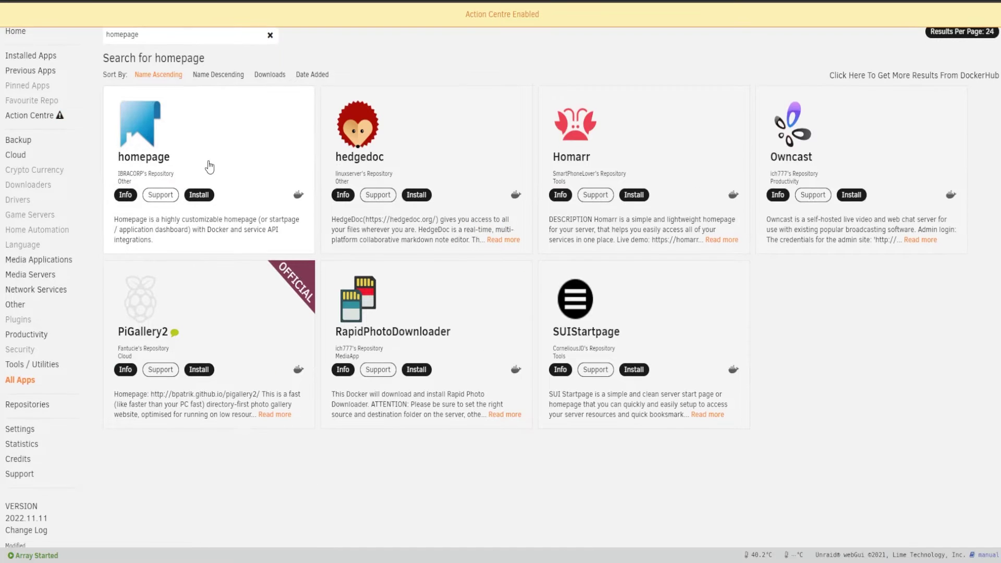
{"action": "left_click", "coordinate": [187, 155]}
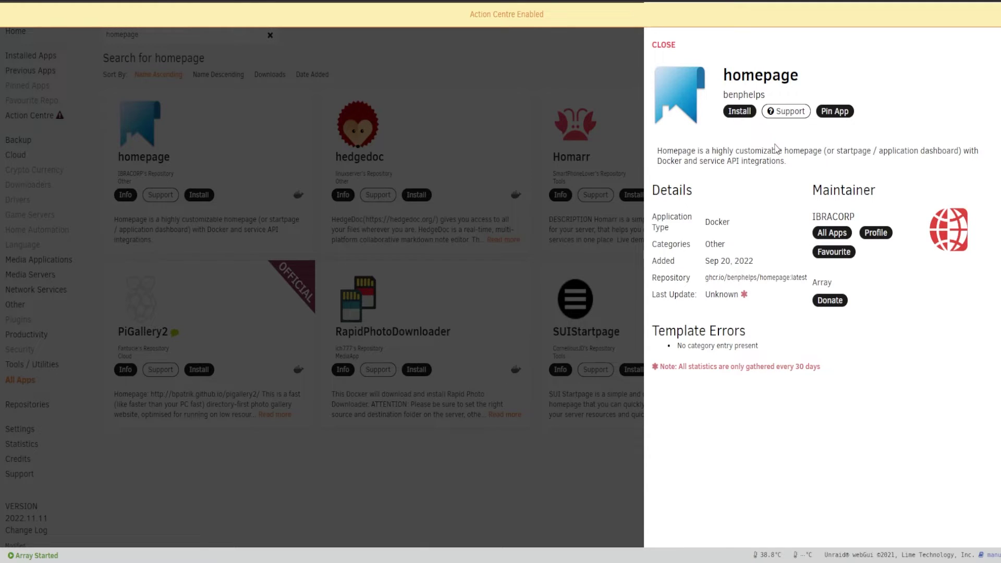
{"action": "left_click", "coordinate": [739, 111]}
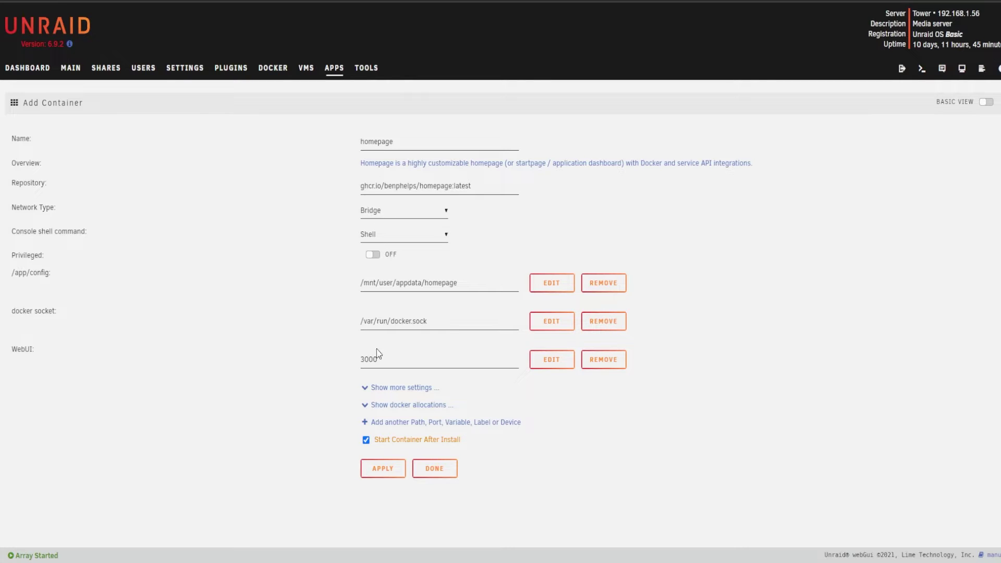
{"action": "left_click", "coordinate": [383, 468]}
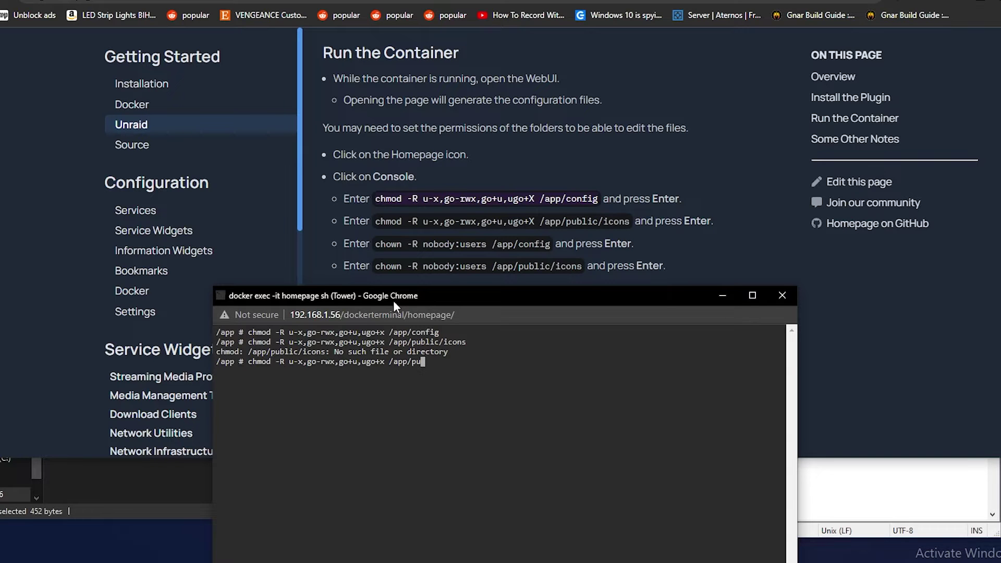
- Fix the typo and finish the ownership command with '-R nobody:users /app/config'
{"action": "key", "text": "BackSpace"}
{"action": "key", "text": "BackSpace"}
{"action": "key", "text": "BackSpace"}
{"action": "key", "text": "BackSpace"}
{"action": "key", "text": "BackSpace"}
{"action": "key", "text": "BackSpace"}
{"action": "key", "text": "BackSpace"}
{"action": "key", "text": "BackSpace"}
{"action": "key", "text": "BackSpace"}
{"action": "key", "text": "BackSpace"}
{"action": "key", "text": "BackSpace"}
{"action": "key", "text": "BackSpace"}
{"action": "key", "text": "BackSpace"}
{"action": "key", "text": "BackSpace"}
{"action": "key", "text": "BackSpace"}
{"action": "key", "text": "BackSpace"}
{"action": "key", "text": "BackSpace"}
{"action": "key", "text": "BackSpace"}
{"action": "key", "text": "BackSpace"}
{"action": "key", "text": "BackSpace"}
{"action": "key", "text": "BackSpace"}
{"action": "key", "text": "BackSpace"}
{"action": "key", "text": "BackSpace"}
{"action": "key", "text": "BackSpace"}
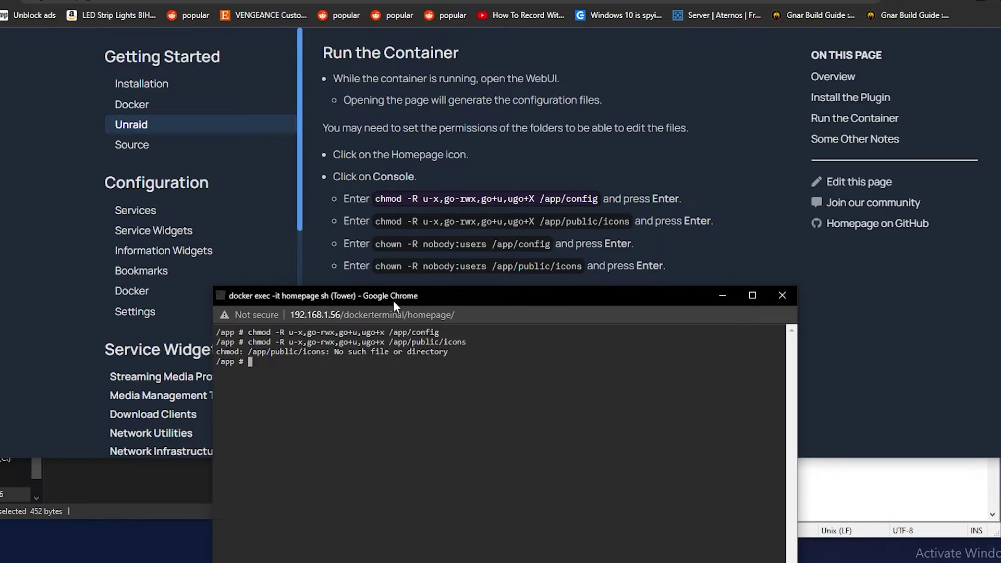
{"action": "type", "text": "-R nobody:users /app/config"}
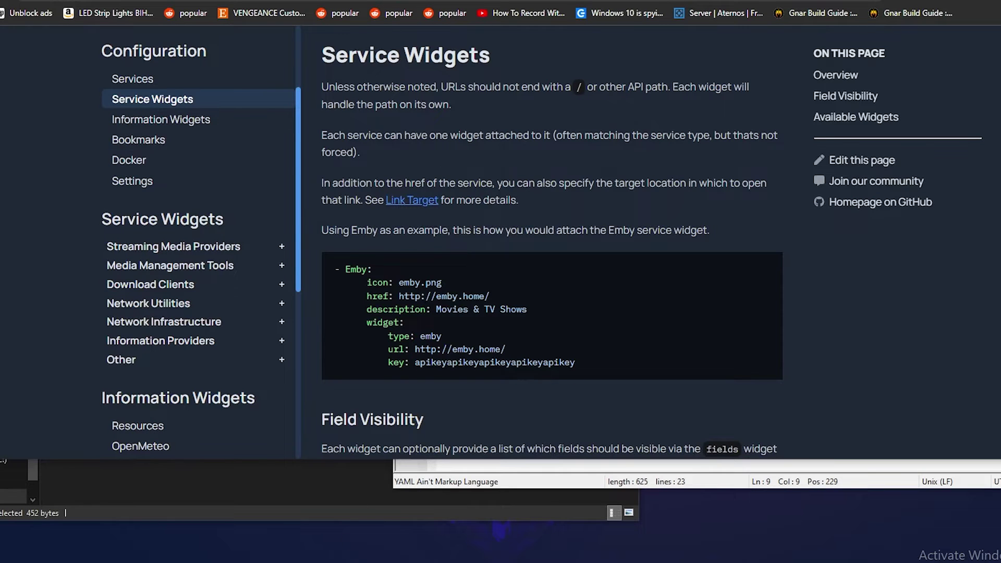
- Paste the Plex server address over the line 7 link placeholder and type 'Plex Plex Plex!'
{"action": "key", "text": "alt+Tab"}
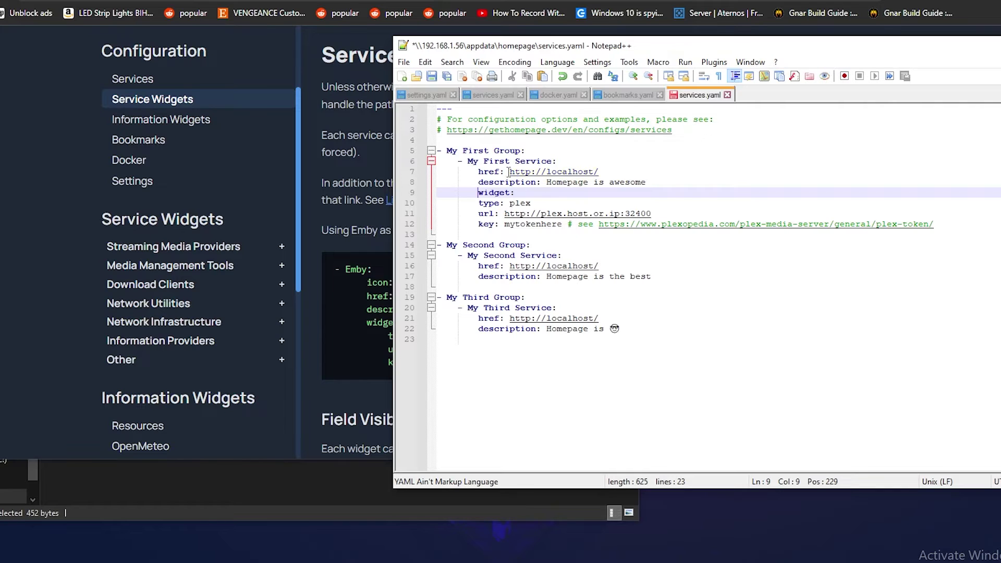
{"action": "left_click_drag", "start_coordinate": [510, 172], "coordinate": [546, 183]}
{"action": "type", "text": "http://192.168.1.56:32400/"}
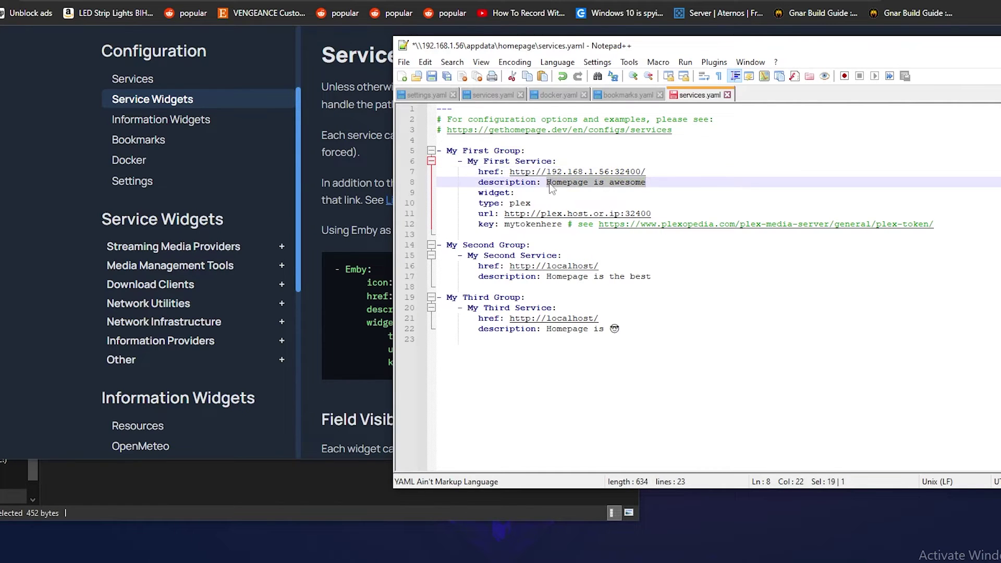
{"action": "type", "text": "Plex Pl"}
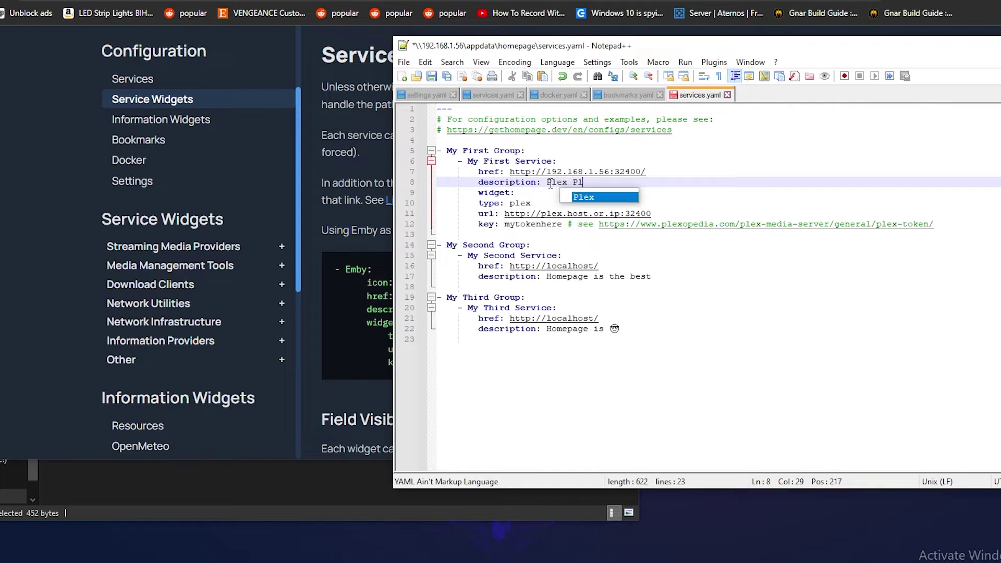
{"action": "type", "text": "ex Plex!"}
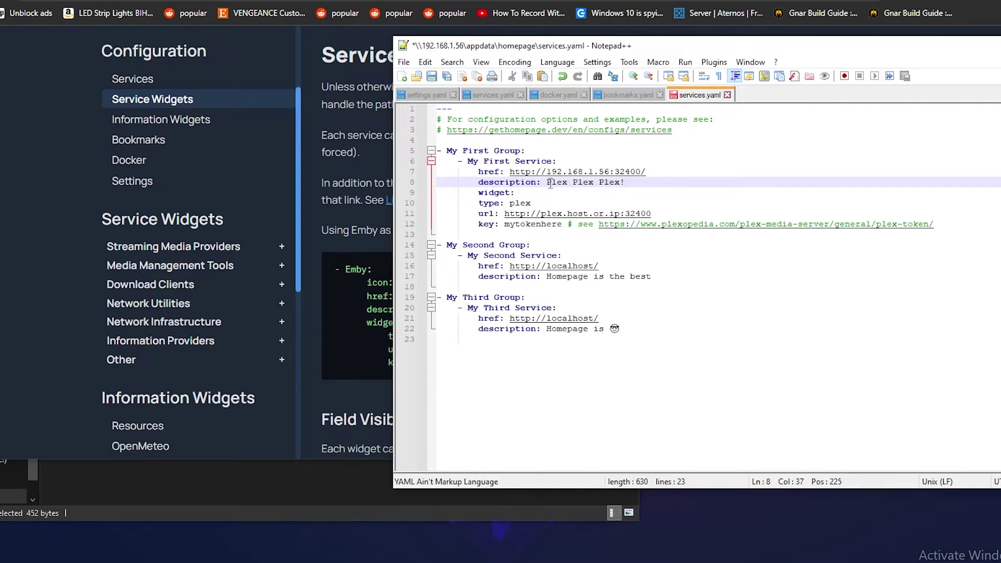
{"action": "left_click_drag", "start_coordinate": [504, 214], "coordinate": [651, 211]}
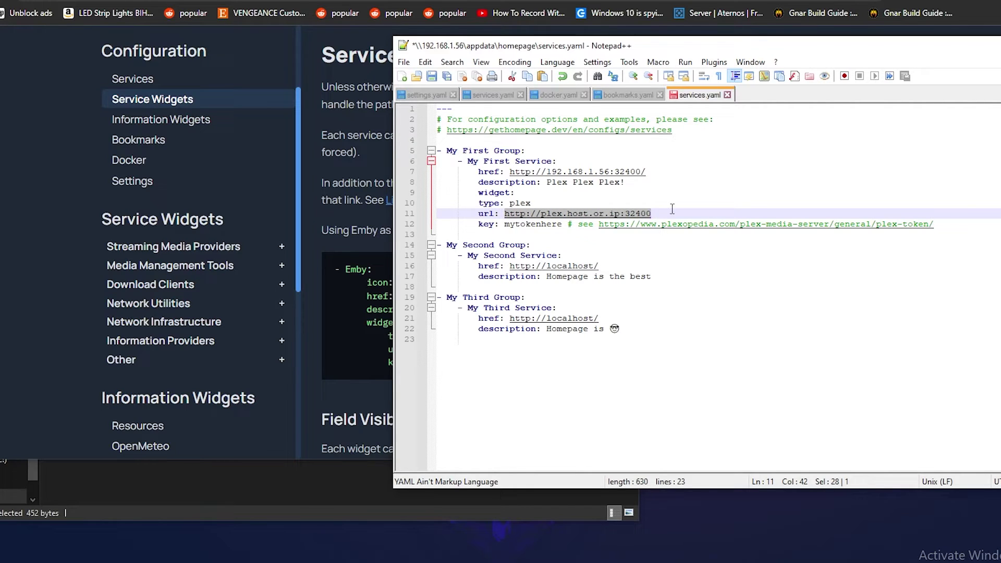
{"action": "type", "text": "http://192.168.1.56:32400/"}
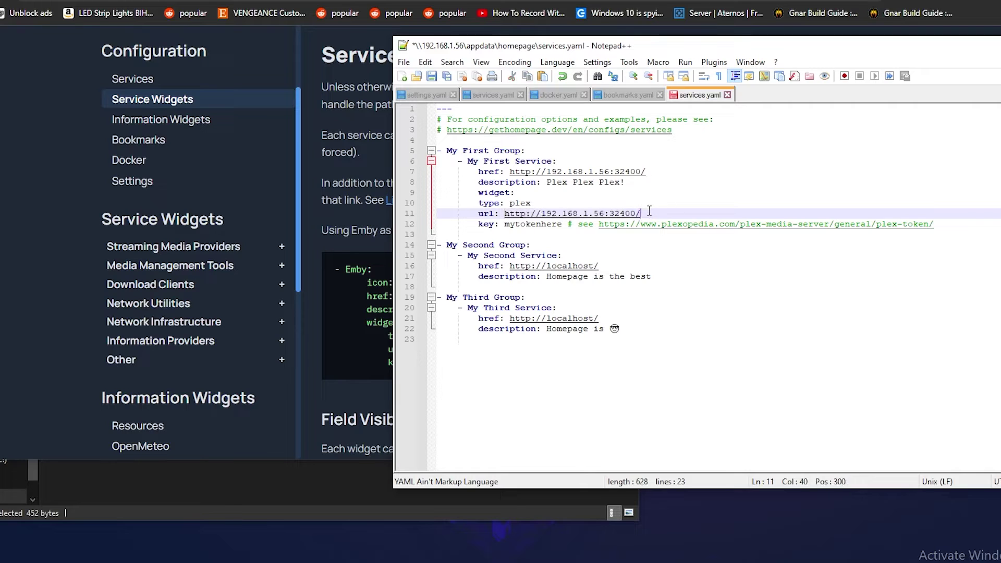
{"action": "key", "text": "ctrl+z"}
{"action": "left_click_drag", "start_coordinate": [652, 214], "coordinate": [505, 215]}
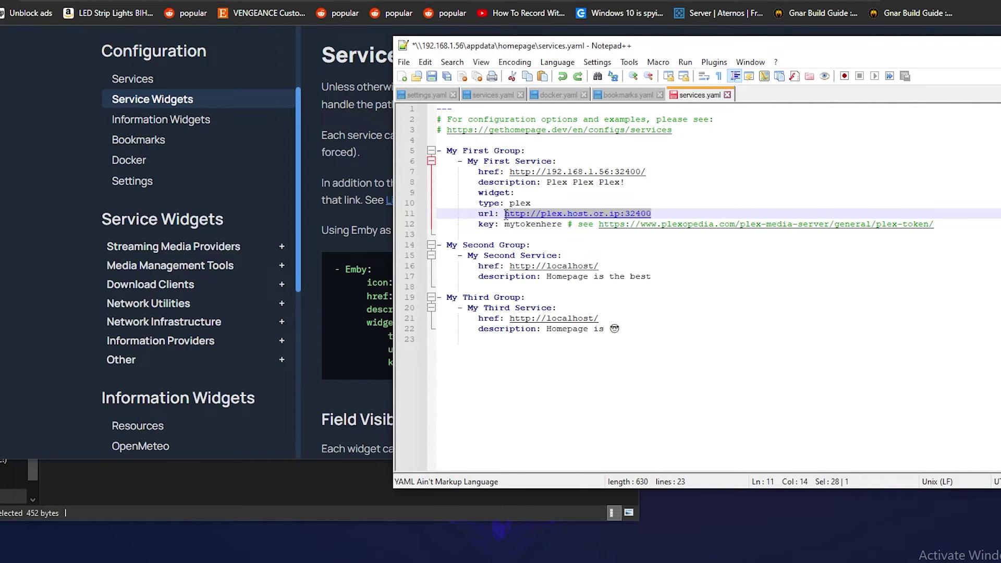
{"action": "type", "text": "http://192.168.1.56:32400/"}
{"action": "key", "text": "BackSpace"}
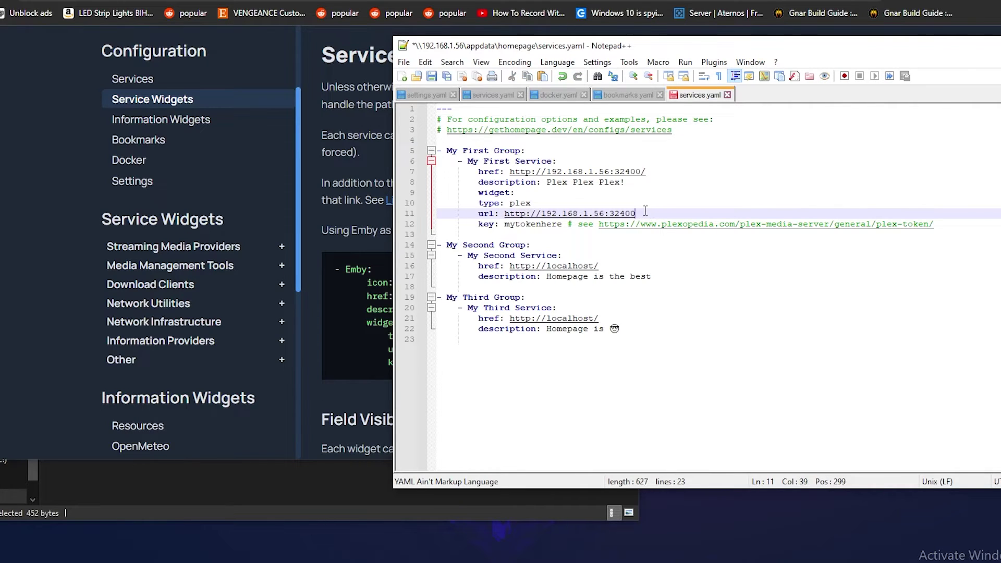
- Replace the help comment on the key line with the Plex token
{"action": "left_click", "coordinate": [737, 13]}
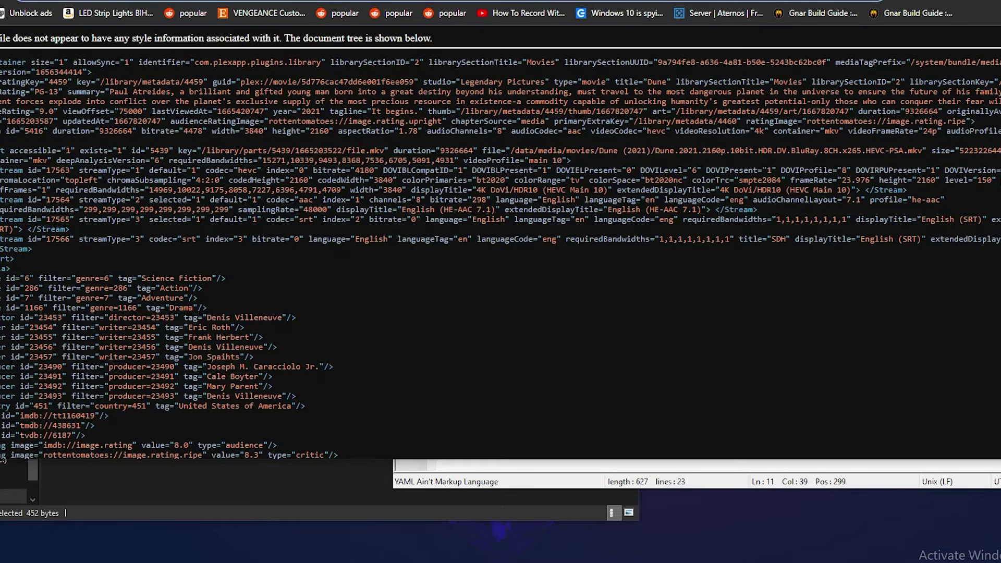
{"action": "left_click", "coordinate": [790, 3]}
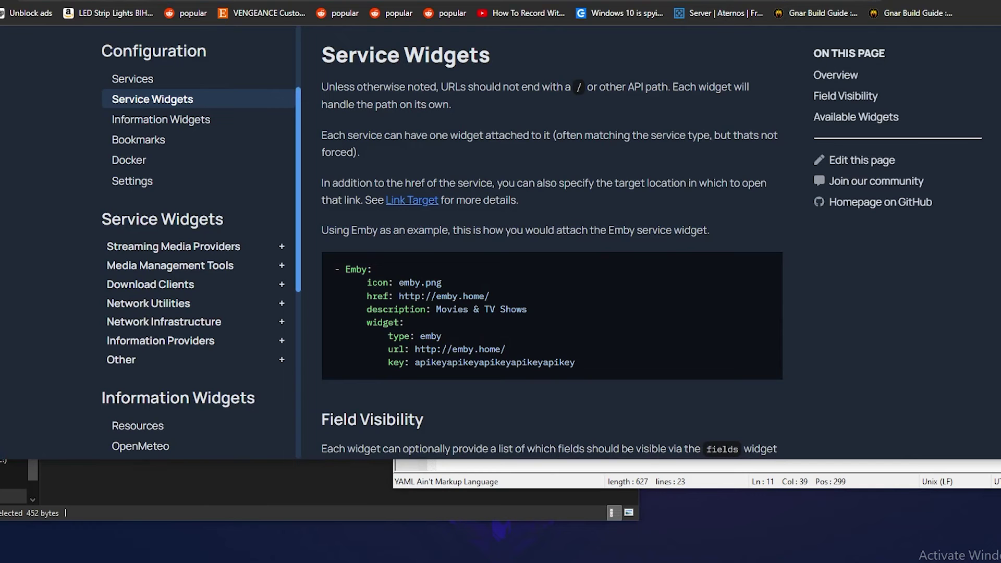
{"action": "left_click", "coordinate": [510, 463]}
{"action": "left_click", "coordinate": [380, 507]}
{"action": "left_click", "coordinate": [807, 437]}
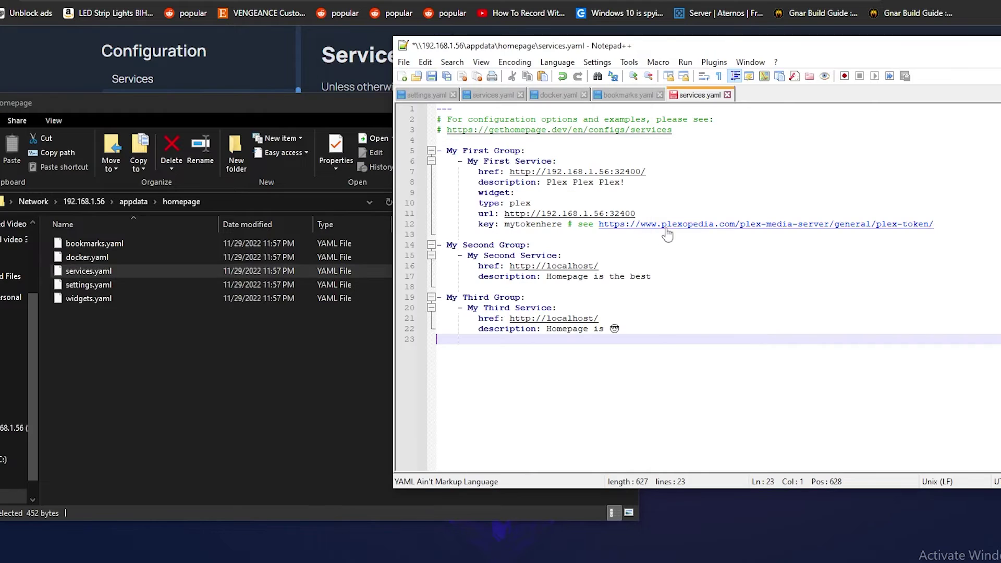
{"action": "left_click_drag", "start_coordinate": [939, 225], "coordinate": [565, 228]}
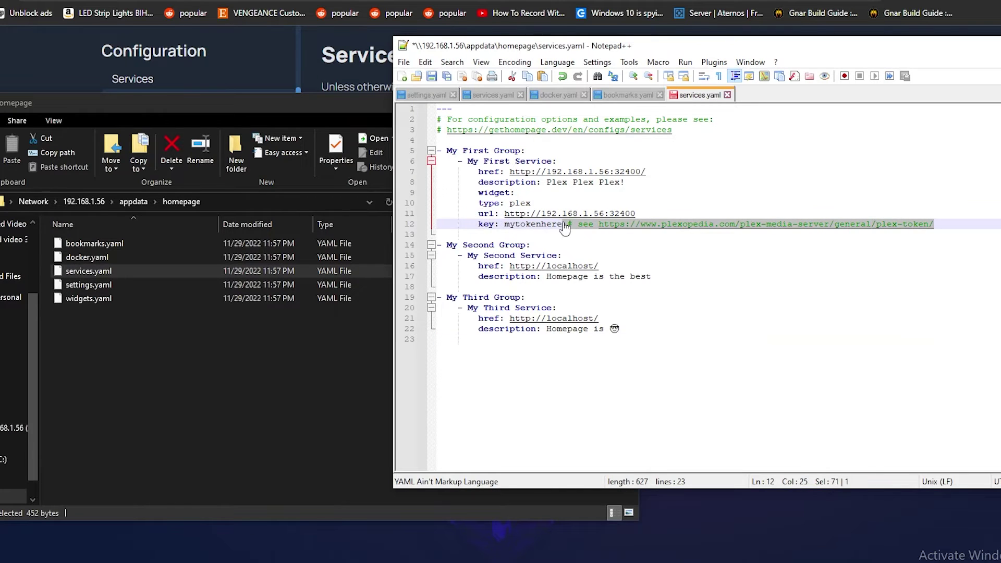
{"action": "key", "text": "ctrl+v"}
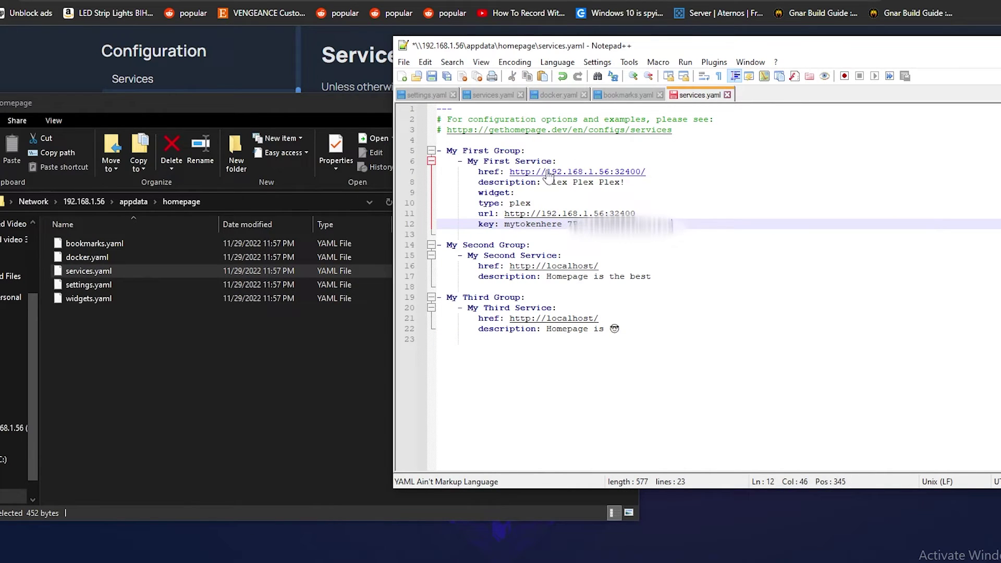
{"action": "left_click", "coordinate": [74, 90]}
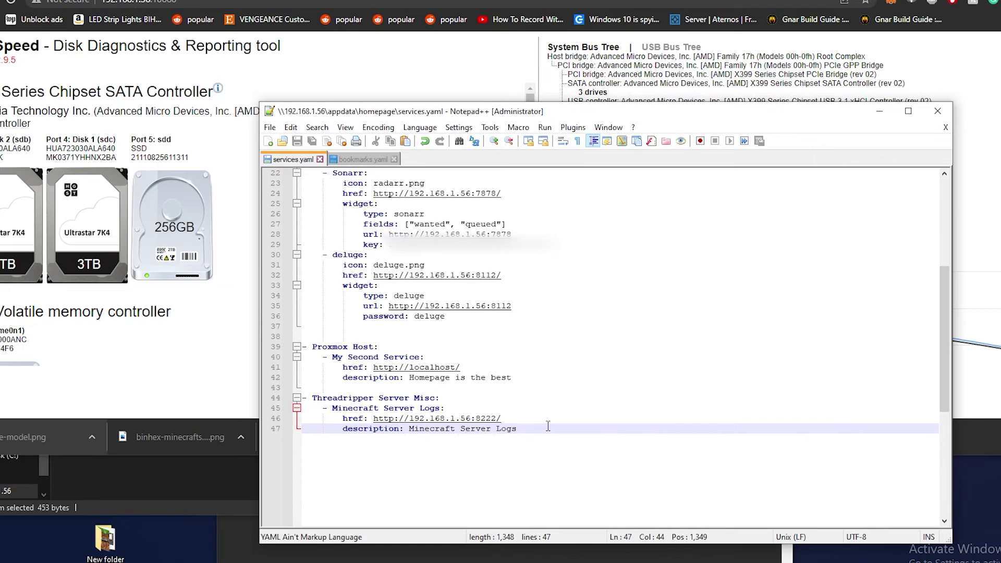
- Add a '- DiscSpeed' service entry on a new line at service-level indentation
{"action": "key", "text": "Return"}
{"action": "key", "text": "BackSpace"}
{"action": "key", "text": "BackSpace"}
{"action": "key", "text": "BackSpace"}
{"action": "key", "text": "BackSpace"}
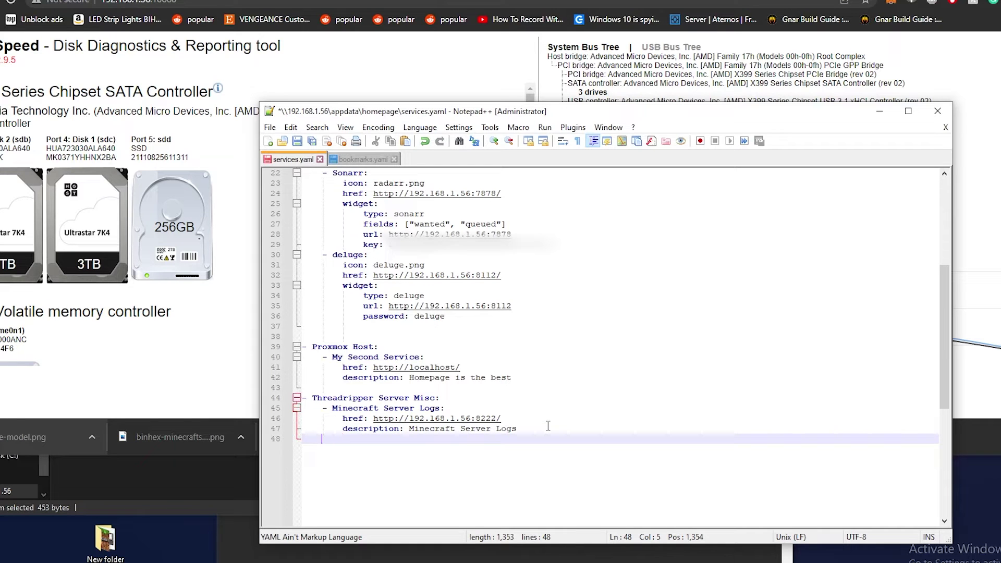
{"action": "type", "text": "- DiscSpeed"}
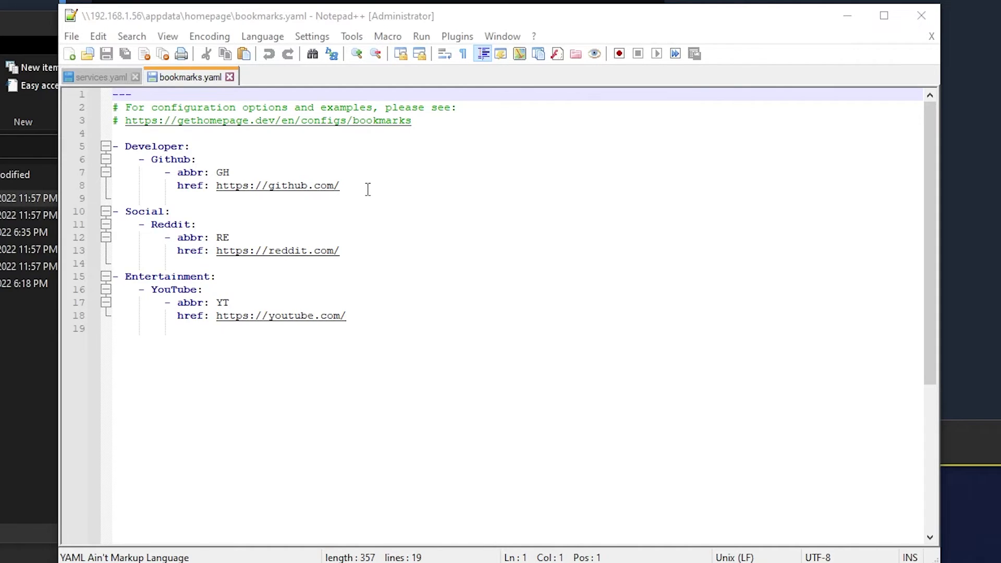
{"action": "left_click_drag", "start_coordinate": [359, 315], "coordinate": [317, 317]}
{"action": "left_click", "coordinate": [354, 317]}
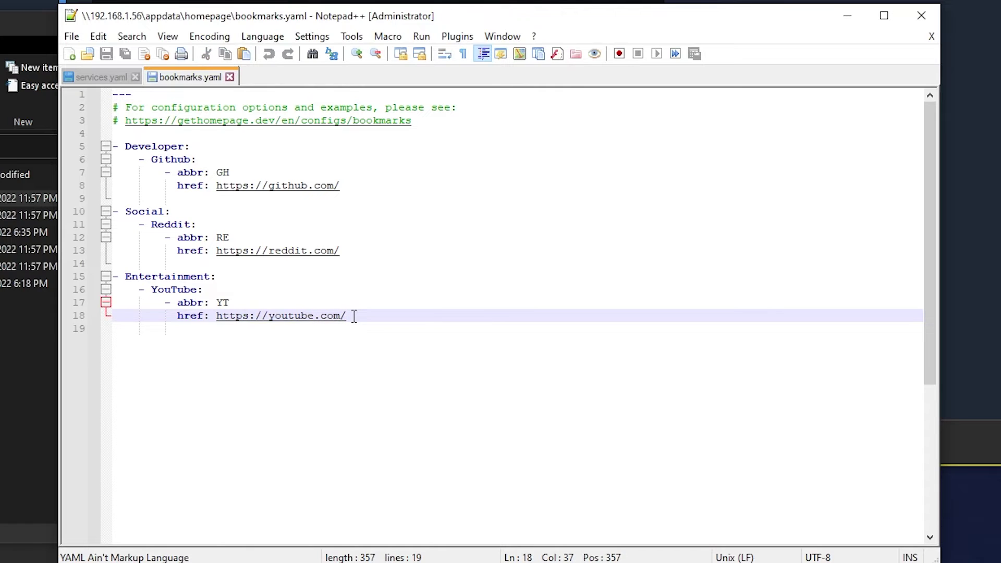
{"action": "type", "text": "@t"}
{"action": "key", "text": "BackSpace"}
{"action": "key", "text": "BackSpace"}
{"action": "key", "text": "BackSpace"}
{"action": "type", "text": "echshocked"}
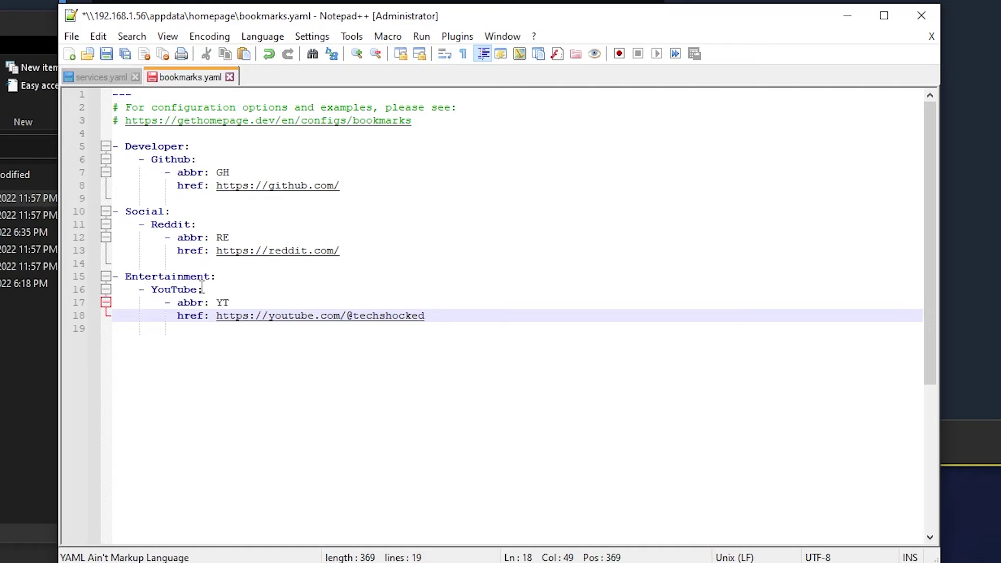
{"action": "left_click", "coordinate": [199, 289]}
{"action": "left_click", "coordinate": [152, 292]}
{"action": "type", "text": "Tech"}
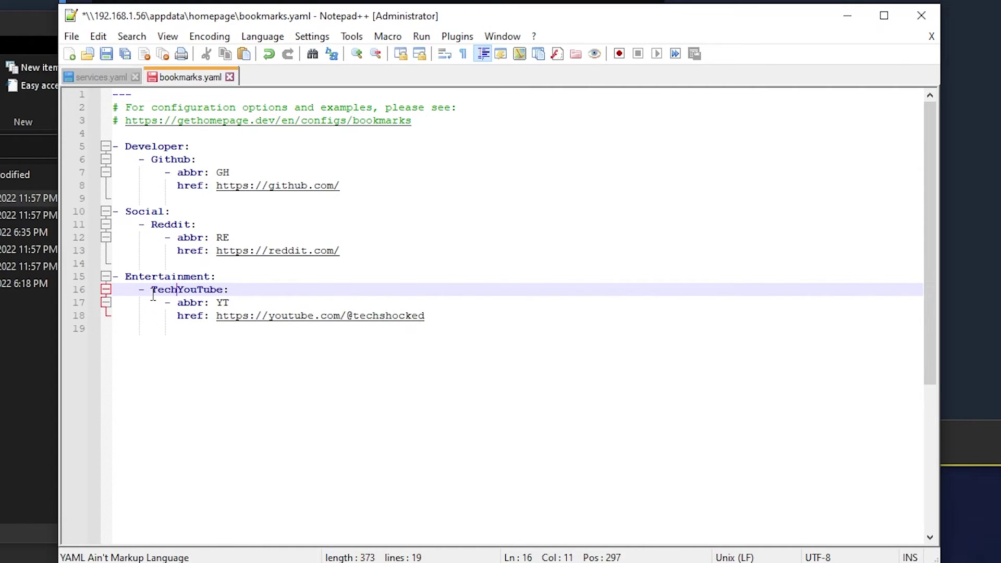
{"action": "type", "text": "Shocked Channel"}
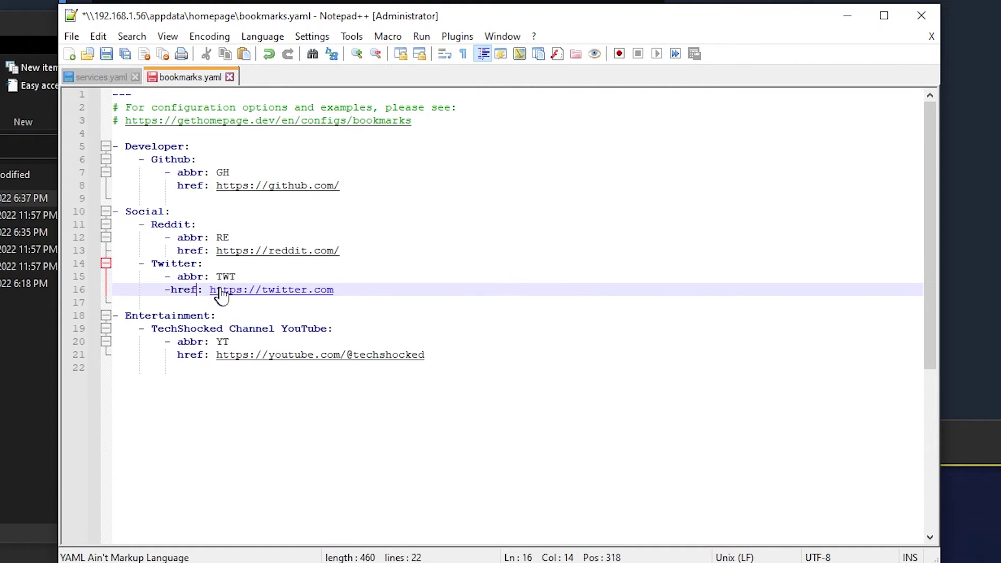
- Remove the stray dash before href in the new Twitter bookmark
{"action": "left_click", "coordinate": [176, 297]}
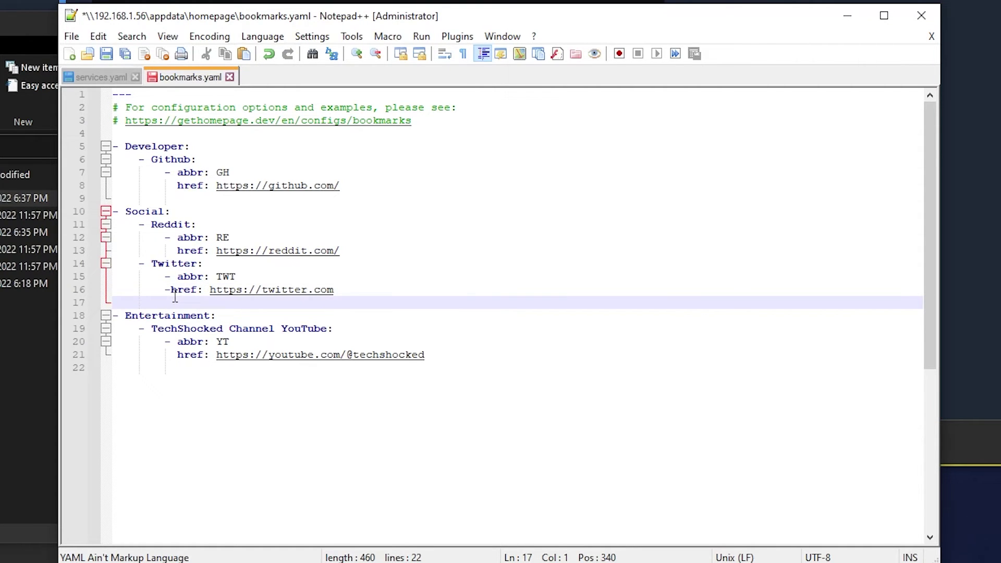
{"action": "left_click", "coordinate": [173, 293]}
{"action": "key", "text": "BackSpace"}
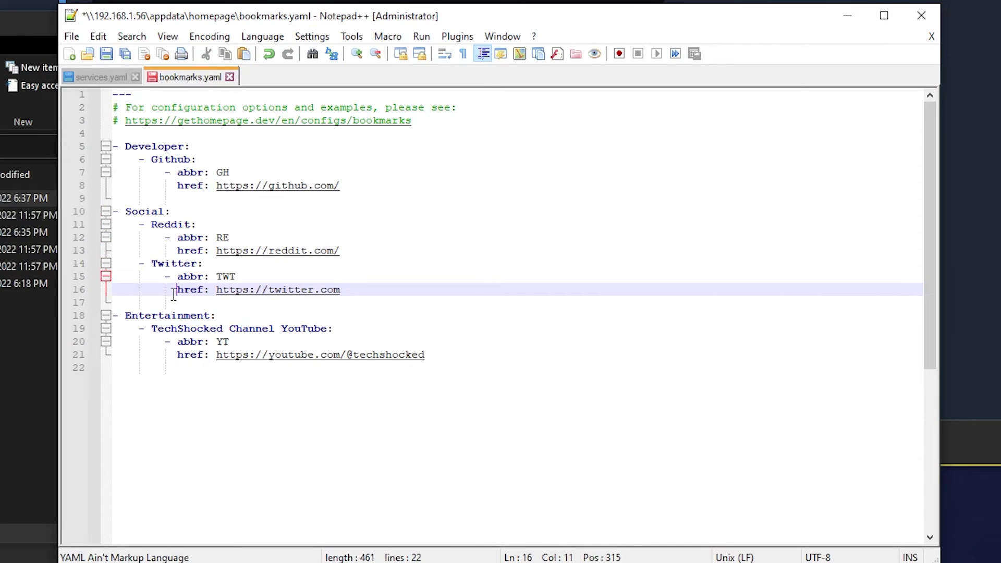
{"action": "left_click", "coordinate": [71, 36]}
- Save the updated bookmarks.yaml file
{"action": "left_click", "coordinate": [97, 162]}
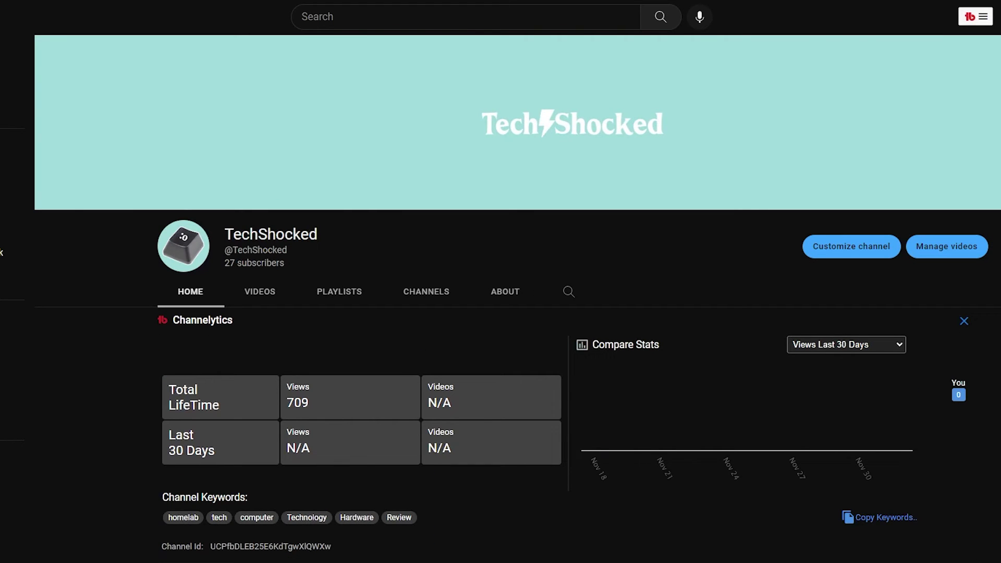
{"action": "scroll", "coordinate": [617, 251], "scroll_direction": "down", "scroll_amount": 5}
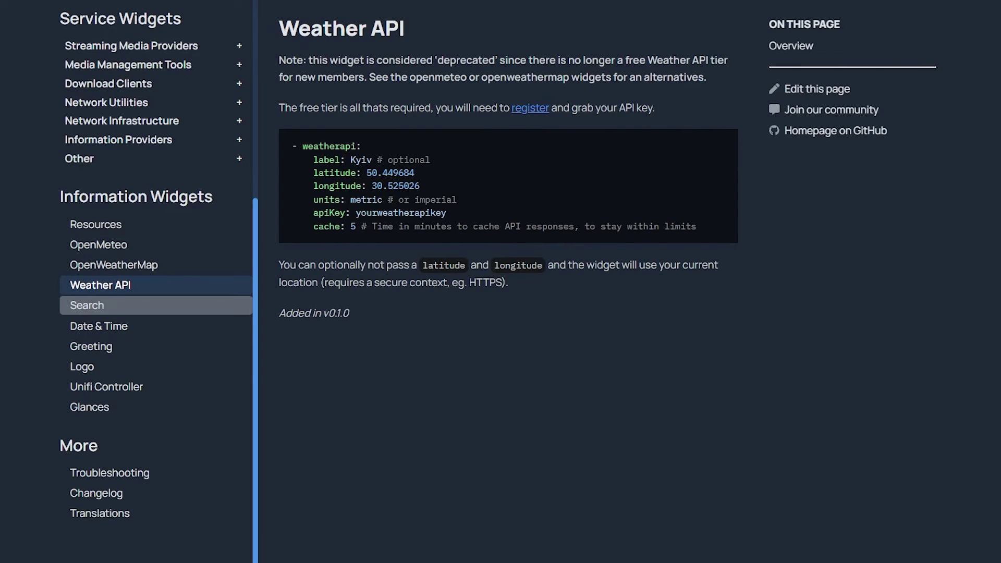
- Browse the Search, Date & Time, Greeting, Logo and Unifi Controller widget doc pages
{"action": "left_click", "coordinate": [104, 305]}
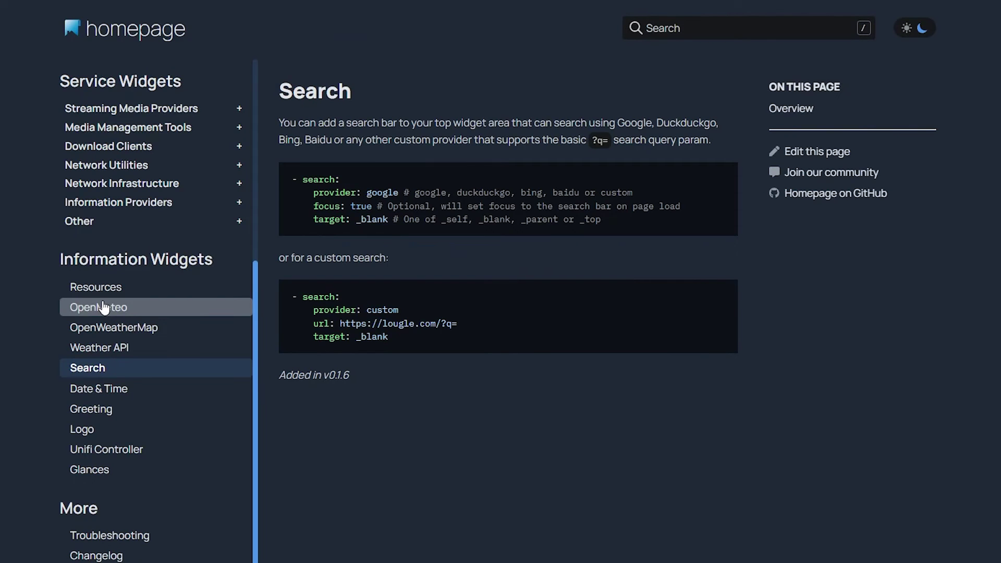
{"action": "left_click", "coordinate": [93, 390]}
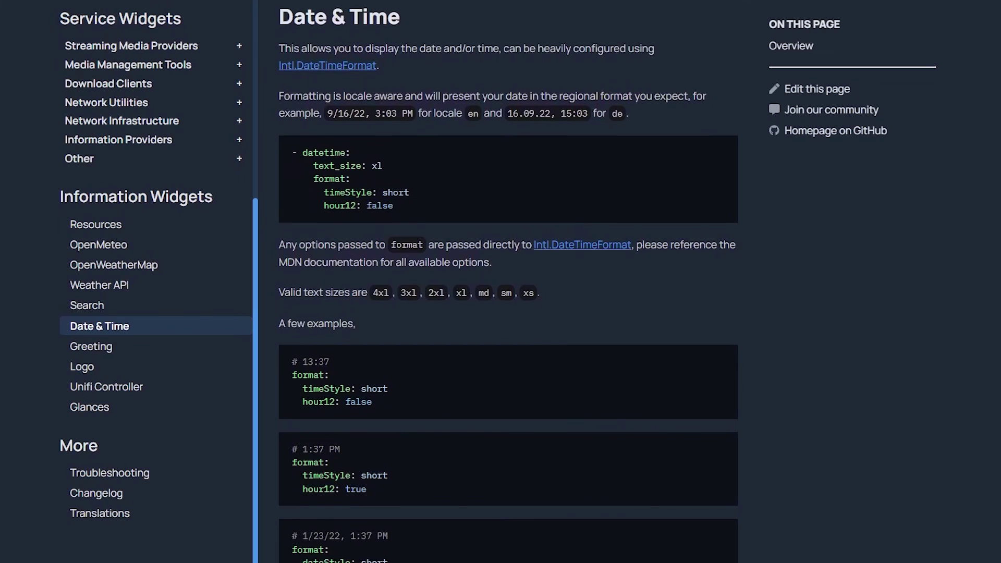
{"action": "scroll", "coordinate": [508, 281], "scroll_direction": "down", "scroll_amount": 2}
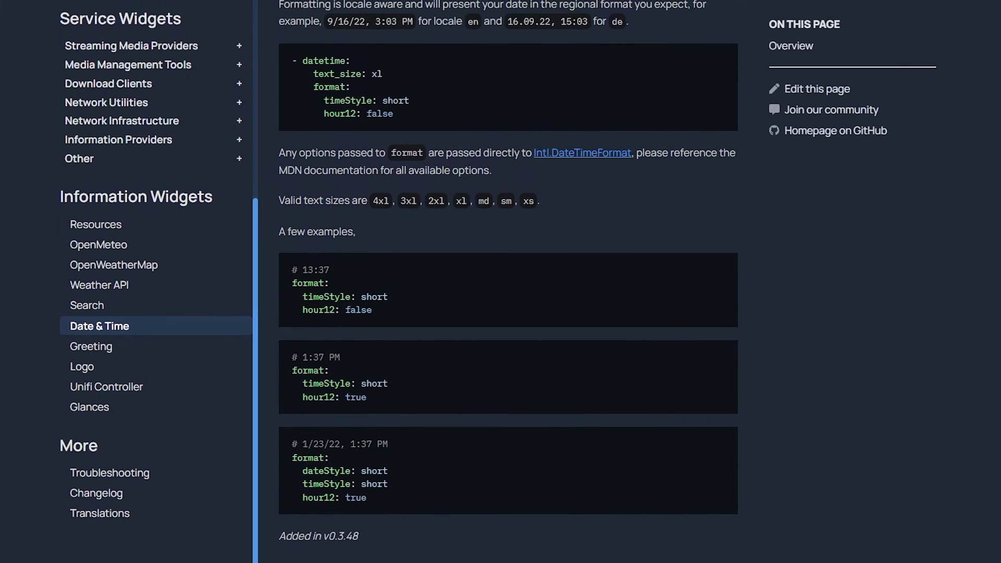
{"action": "left_click", "coordinate": [143, 347]}
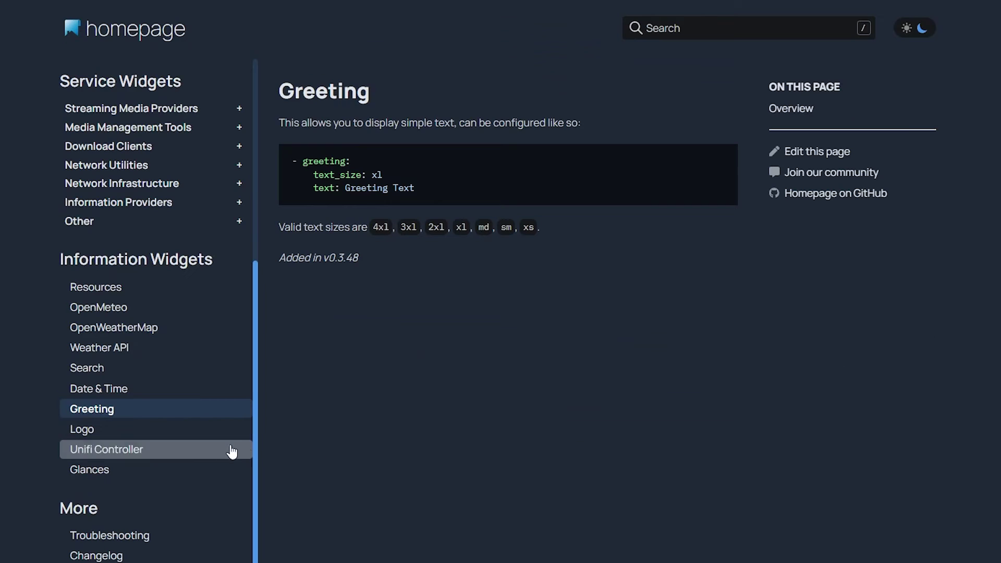
{"action": "left_click", "coordinate": [167, 432]}
{"action": "left_click", "coordinate": [139, 447]}
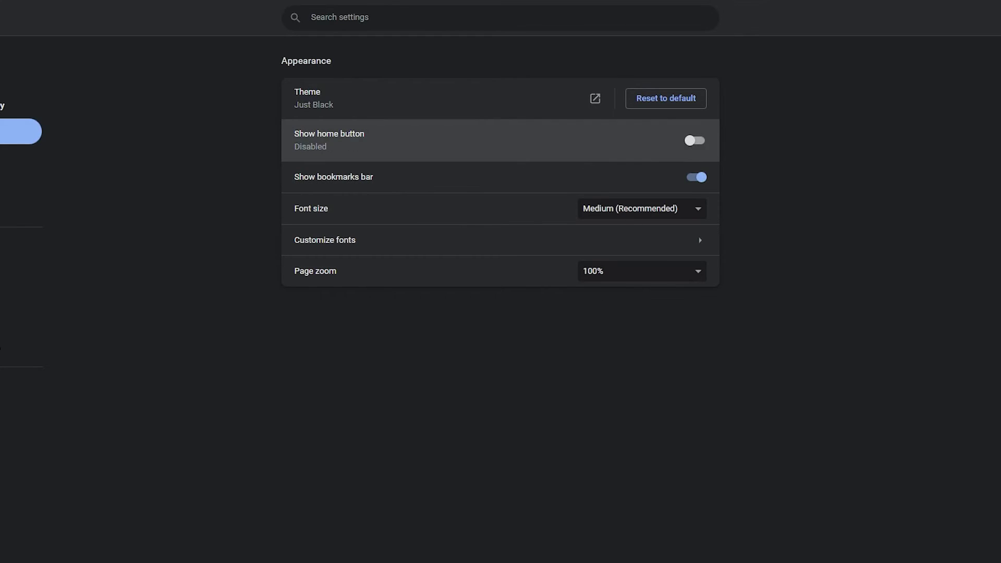
{"action": "left_click", "coordinate": [495, 140]}
{"action": "left_click", "coordinate": [325, 203]}
{"action": "left_click", "coordinate": [386, 203]}
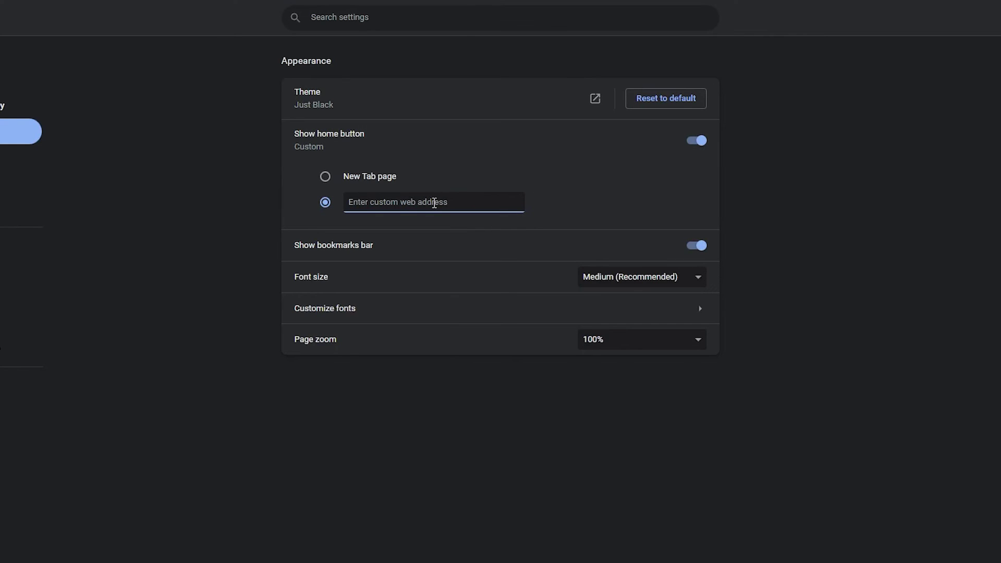
{"action": "type", "text": "http://192.168.1.56:3000/"}
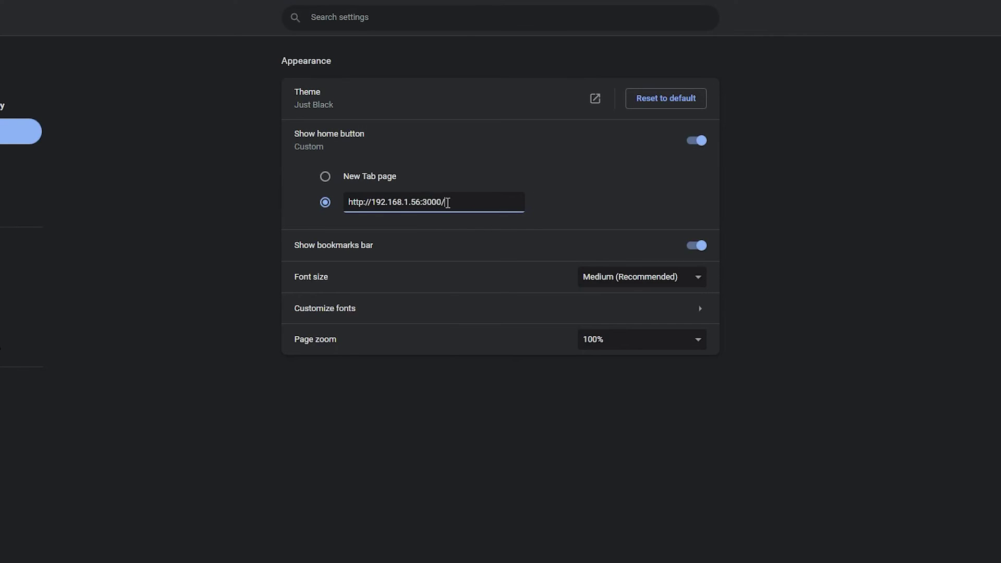
{"action": "left_click", "coordinate": [802, 208]}
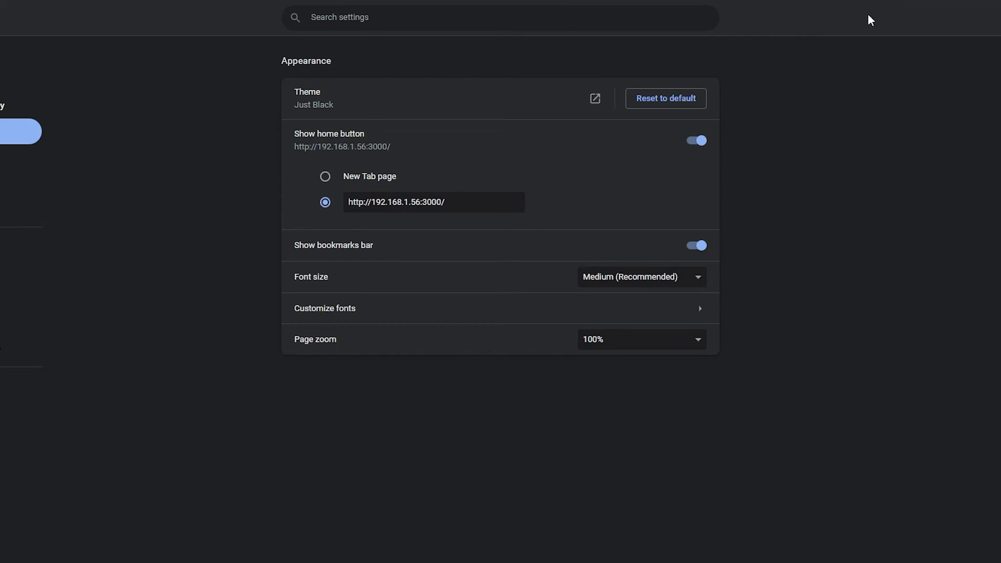